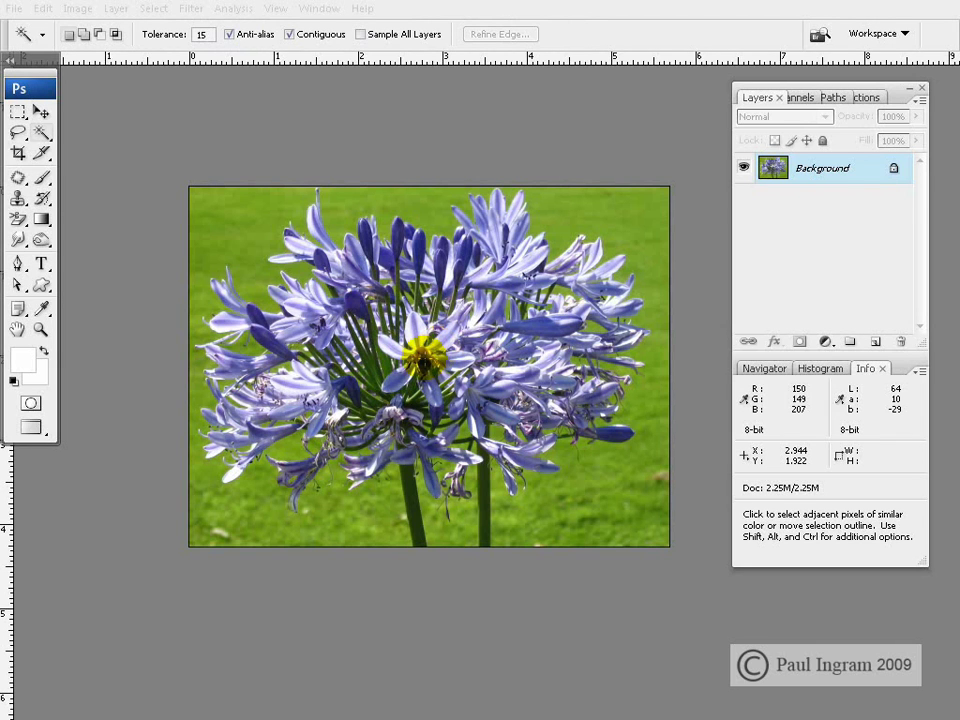
Step: Zoom in on the agapanthus flower and pan the photo within the window
{"action": "left_click", "coordinate": [122, 589]}
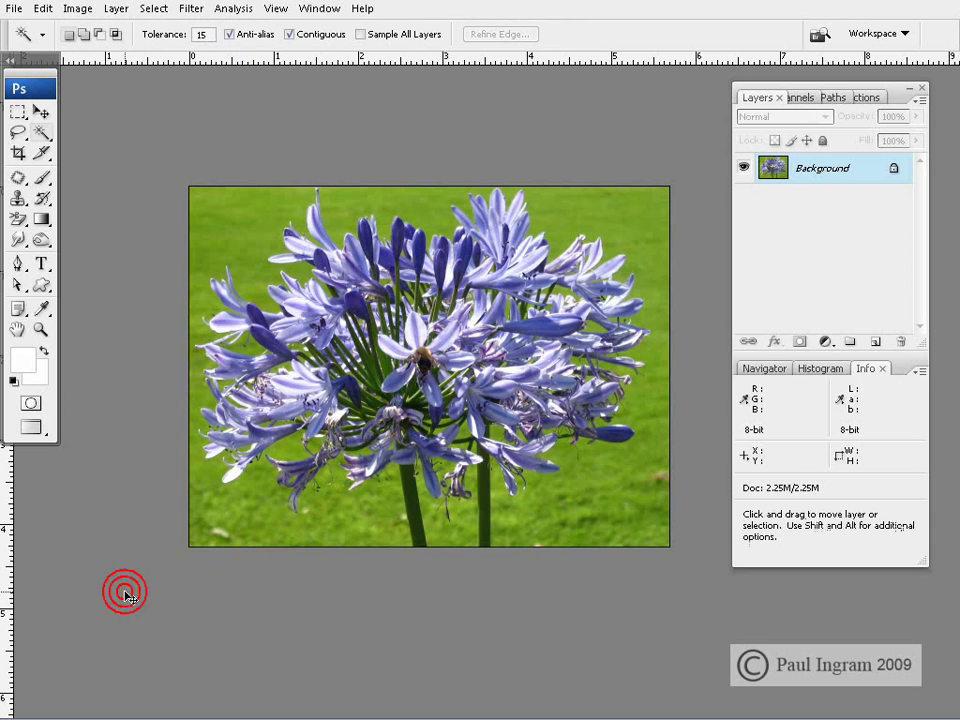
{"action": "left_click_drag", "start_coordinate": [446, 423], "coordinate": [429, 443]}
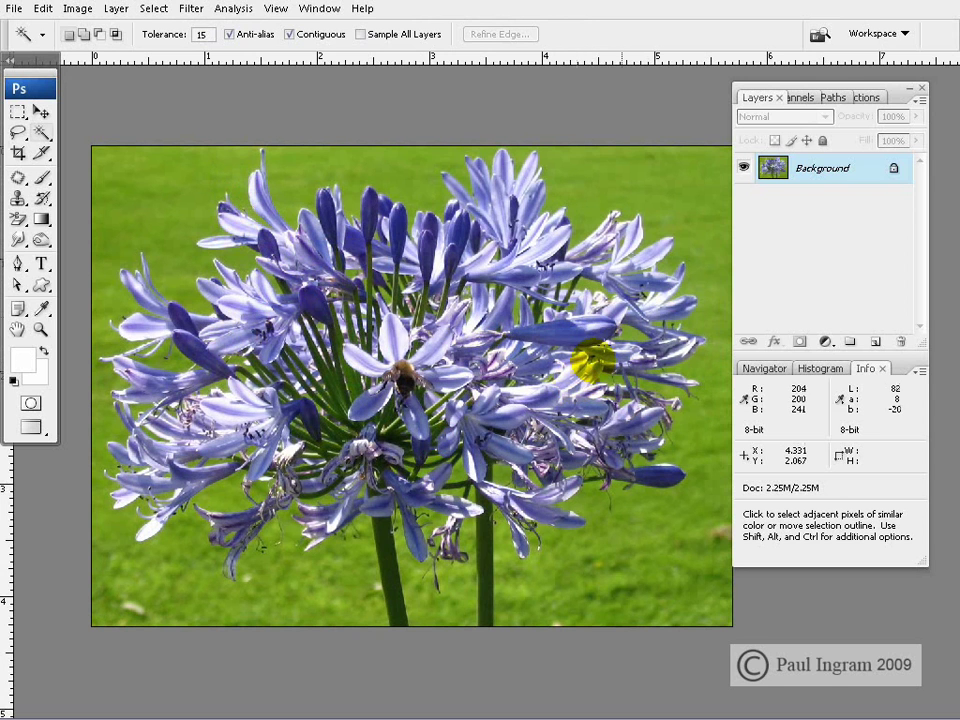
Step: Compare the Red, Green and Blue channels, then duplicate Blue into a 'Blue copy' channel
{"action": "left_click", "coordinate": [805, 99]}
{"action": "left_click", "coordinate": [850, 180]}
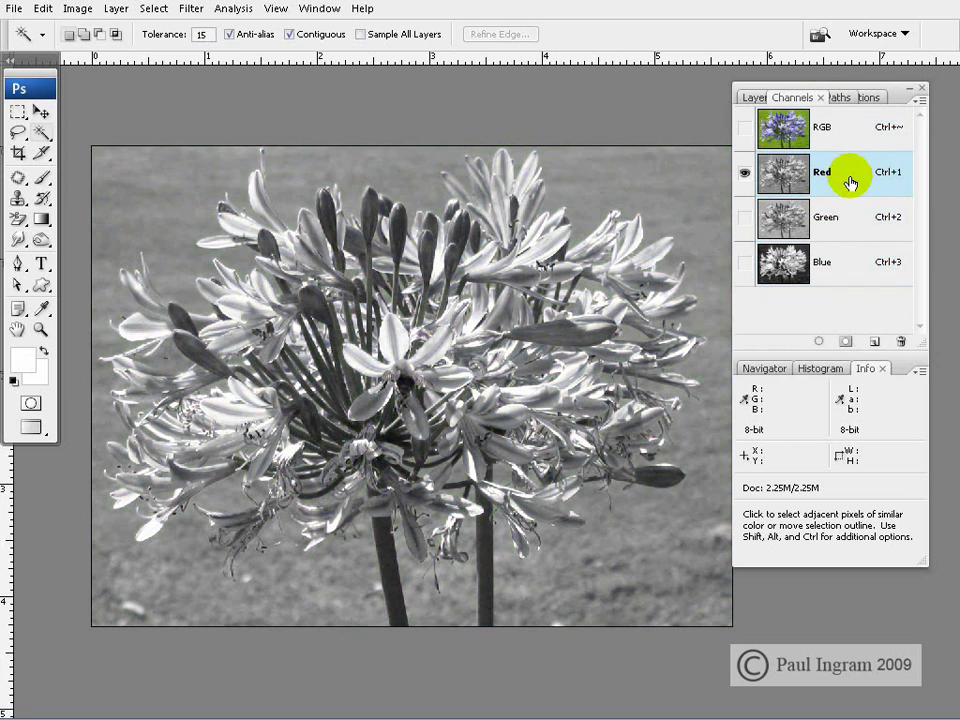
{"action": "left_click", "coordinate": [836, 216]}
{"action": "left_click", "coordinate": [837, 268]}
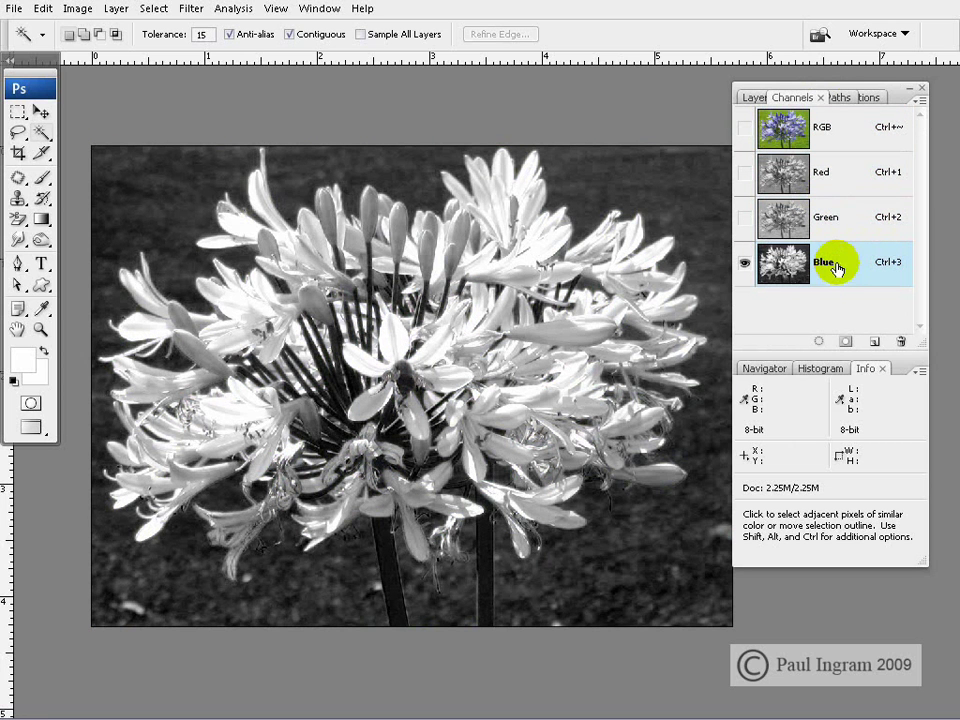
{"action": "left_click_drag", "start_coordinate": [872, 270], "coordinate": [873, 345]}
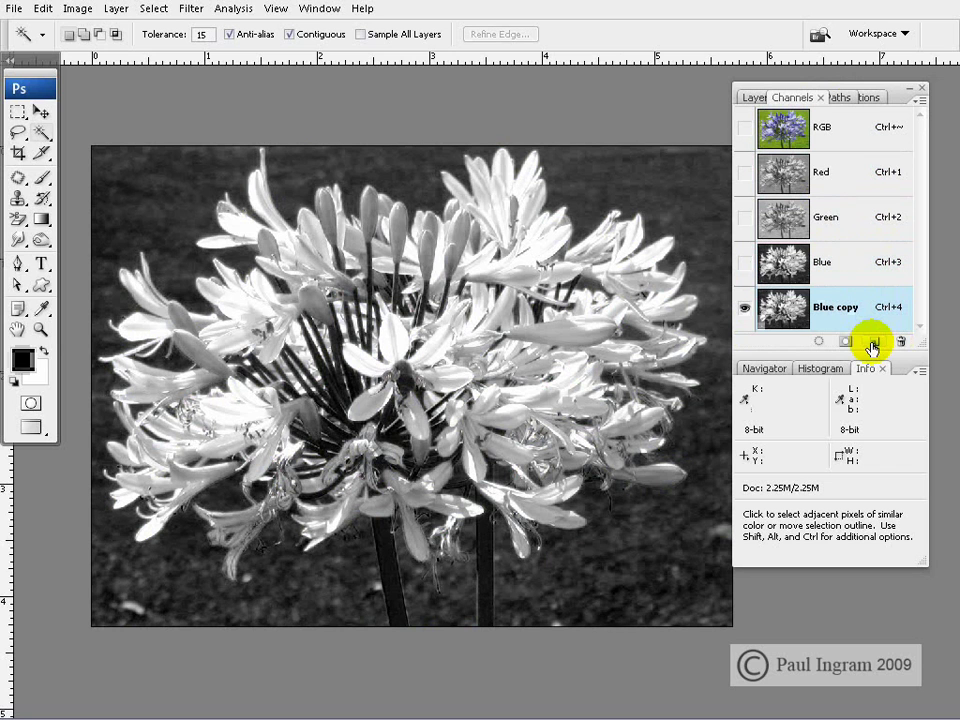
Step: Apply Levels with input values 58, 1.00, 131 to the Blue copy channel
{"action": "left_click", "coordinate": [42, 9]}
{"action": "mouse_move", "coordinate": [77, 10]}
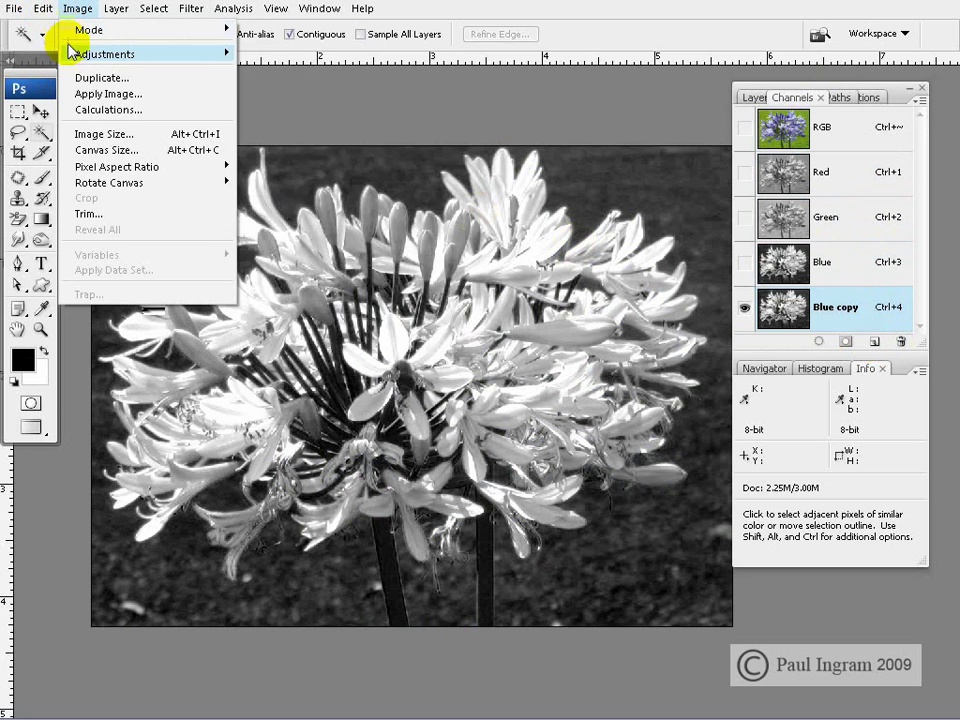
{"action": "mouse_move", "coordinate": [176, 54]}
{"action": "left_click", "coordinate": [252, 54]}
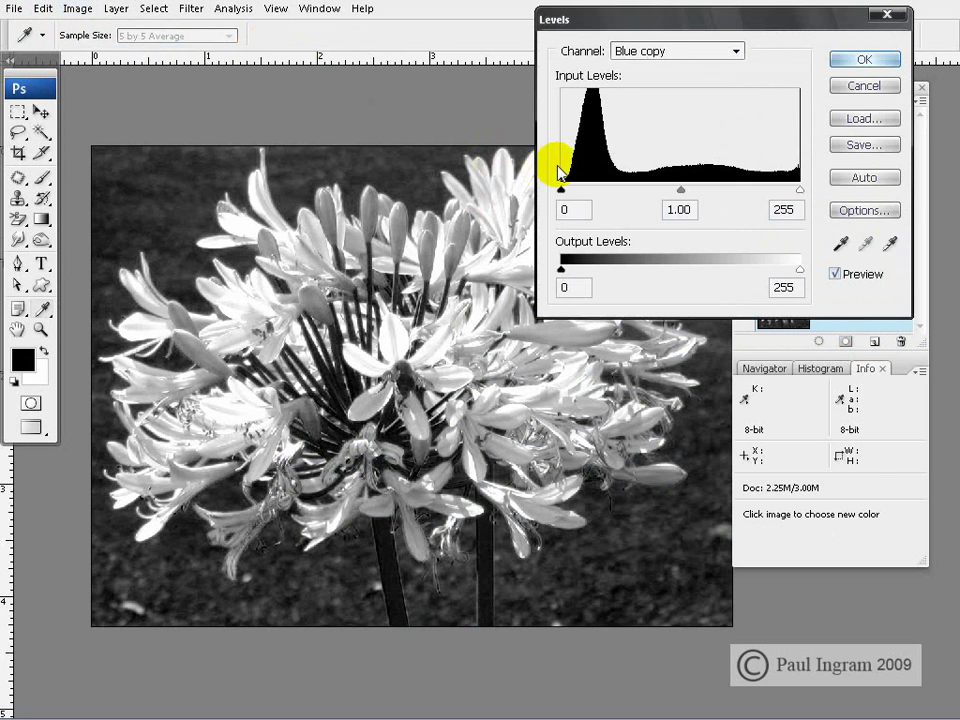
{"action": "left_click_drag", "start_coordinate": [800, 190], "coordinate": [769, 191]}
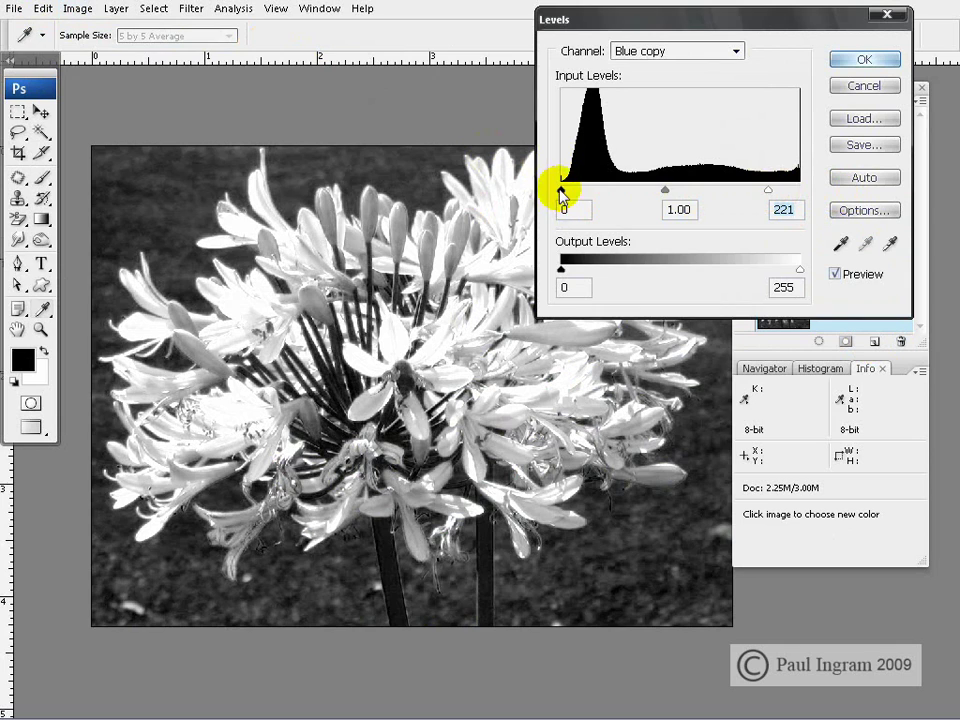
{"action": "left_click_drag", "start_coordinate": [561, 190], "coordinate": [615, 191]}
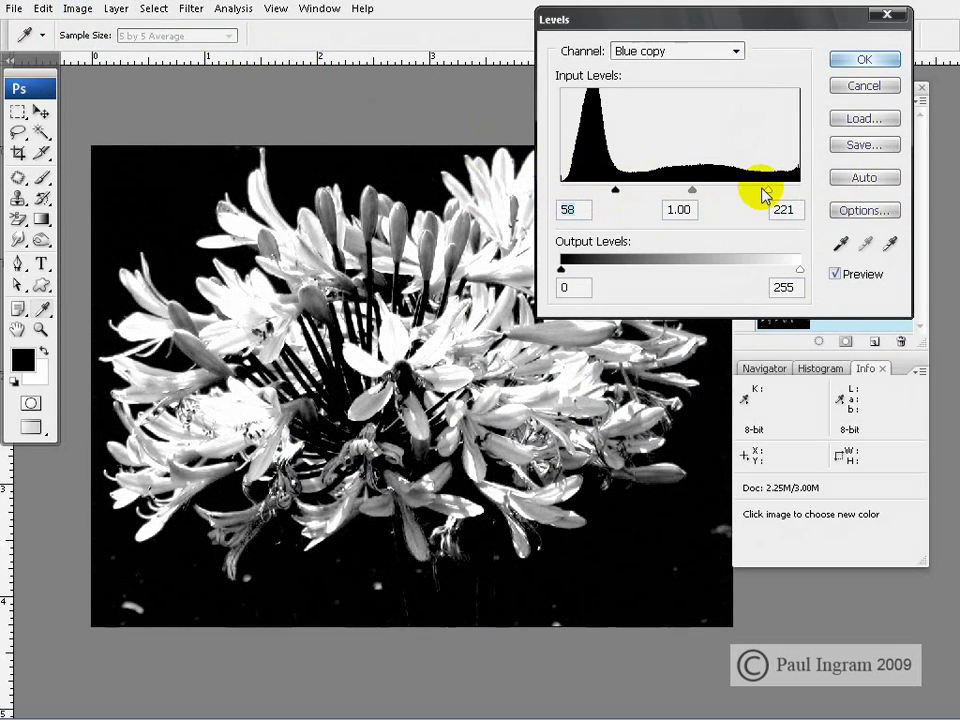
{"action": "left_click_drag", "start_coordinate": [769, 191], "coordinate": [684, 191]}
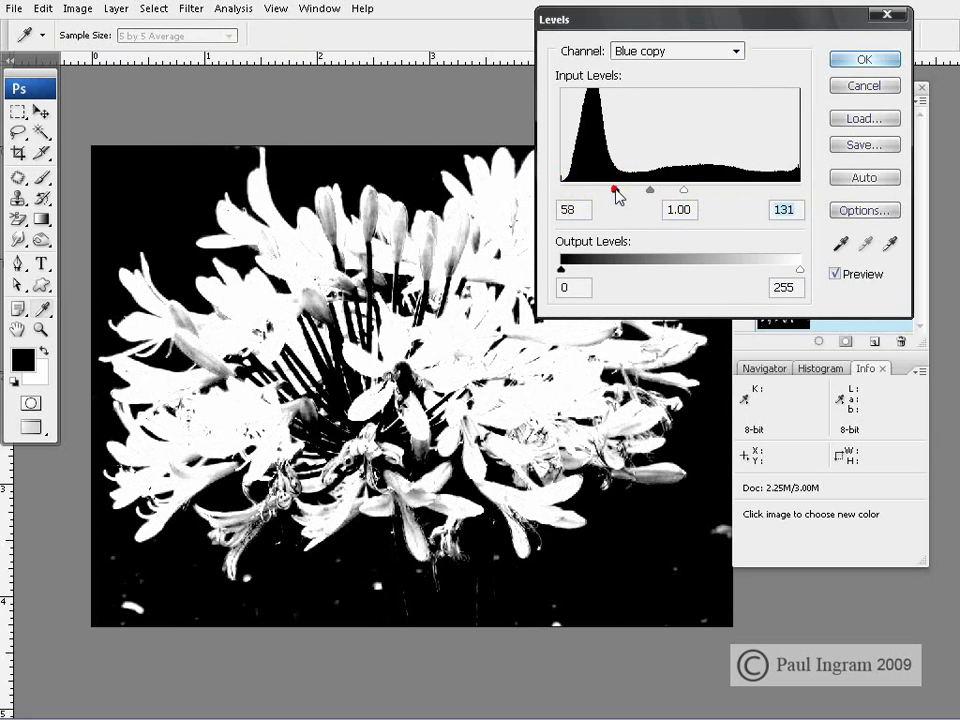
{"action": "left_click_drag", "start_coordinate": [615, 190], "coordinate": [626, 190]}
{"action": "left_click", "coordinate": [864, 59]}
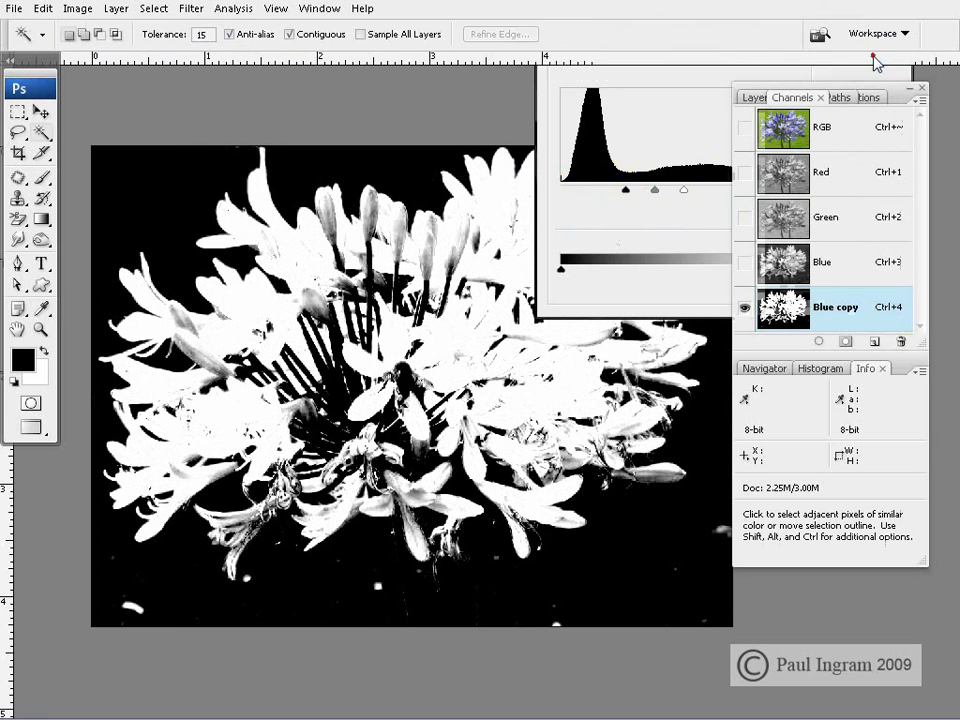
Step: Back in the Layers panel, duplicate the Background layer as Layer 1 with Ctrl+J
{"action": "left_click", "coordinate": [752, 97]}
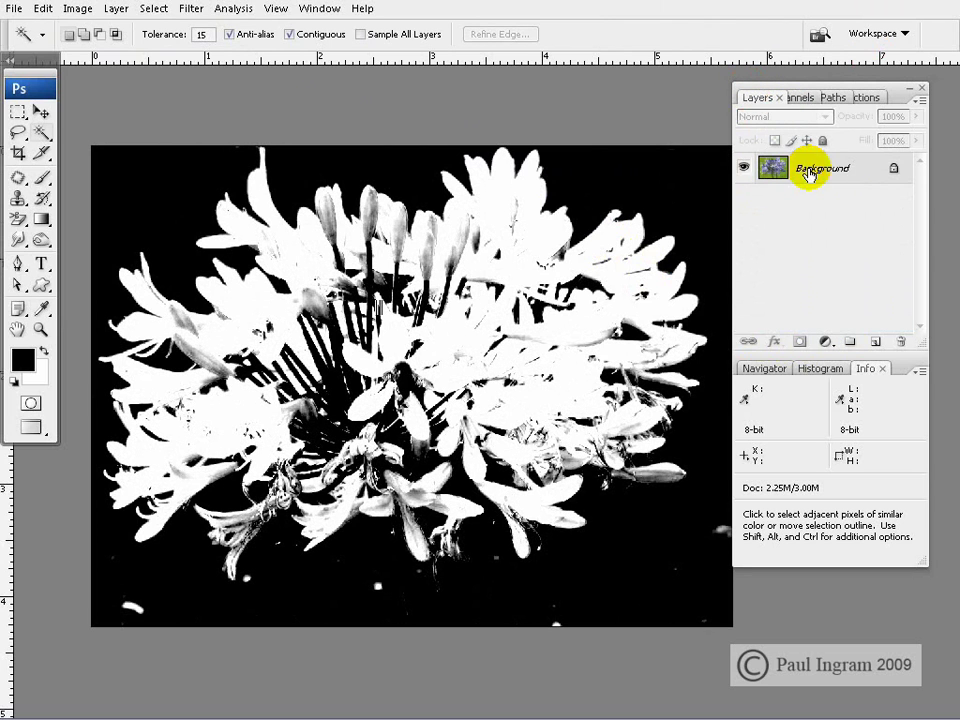
{"action": "key", "text": "ctrl"}
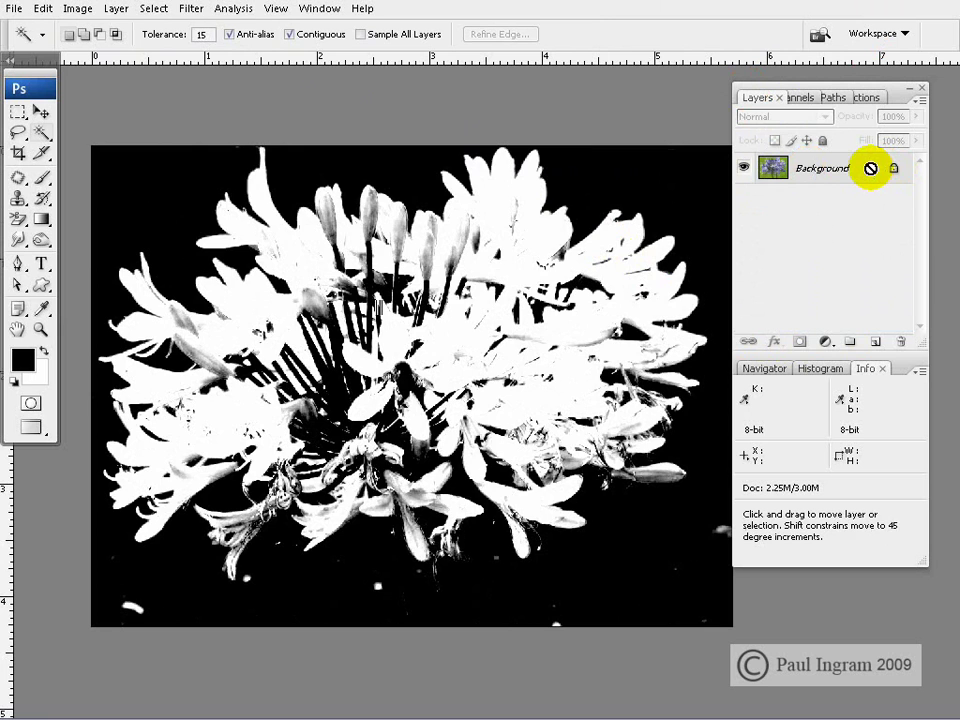
{"action": "key", "text": "ctrl+j"}
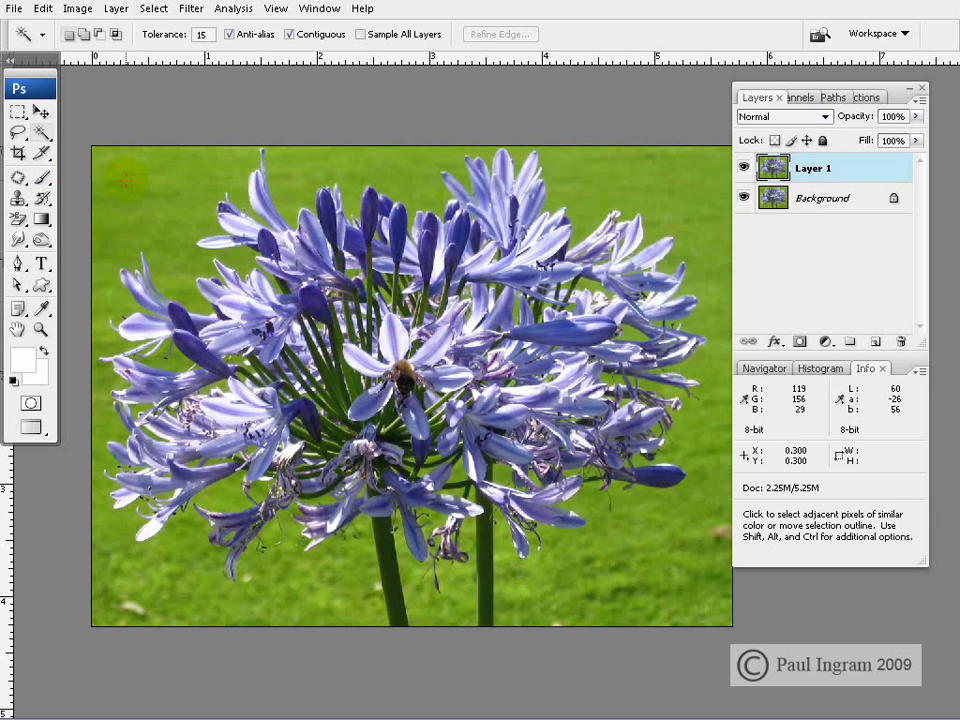
Step: Desaturate Layer 1 with Shift+Ctrl+U, keeping the Background layer in colour
{"action": "key", "text": "ctrl"}
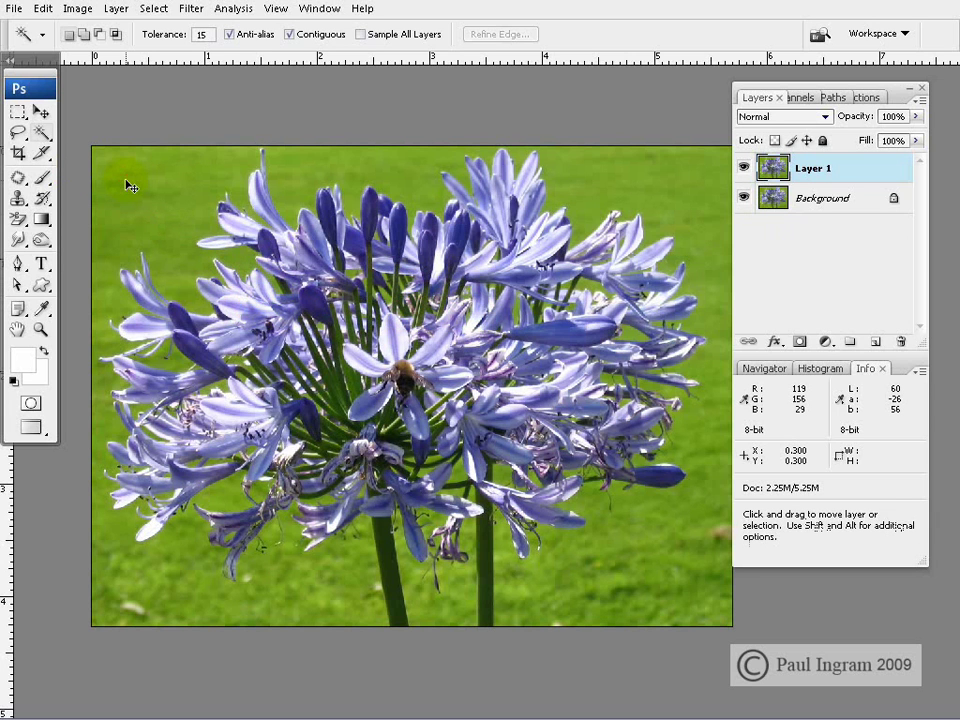
{"action": "key", "text": "ctrl+shift+u"}
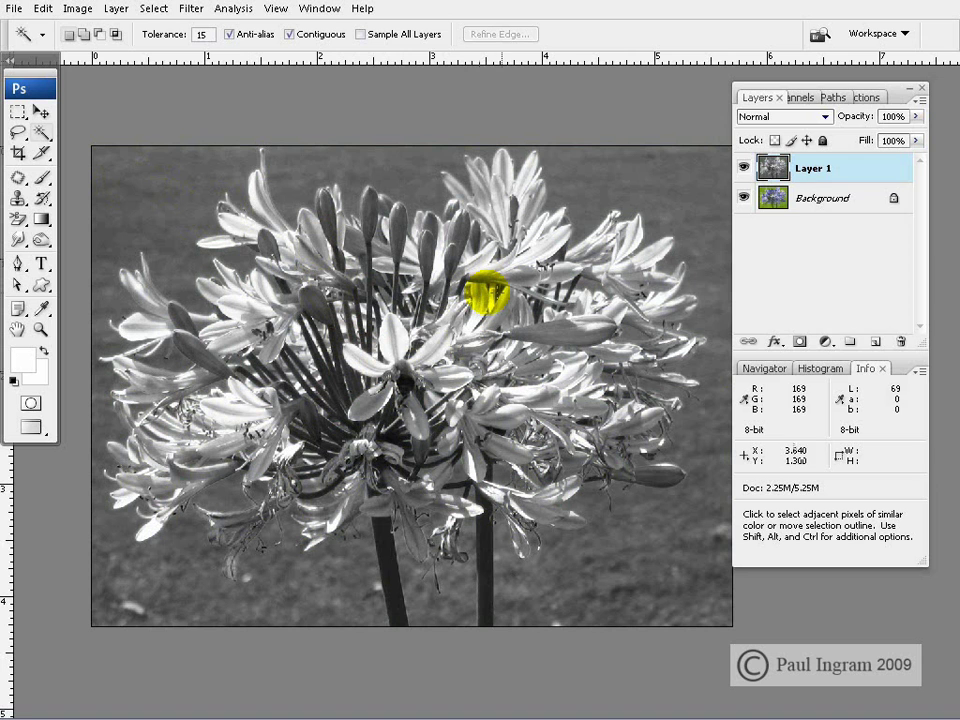
Step: Load the Blue copy channel as a selection and add it as Layer 1's layer mask
{"action": "left_click", "coordinate": [803, 97]}
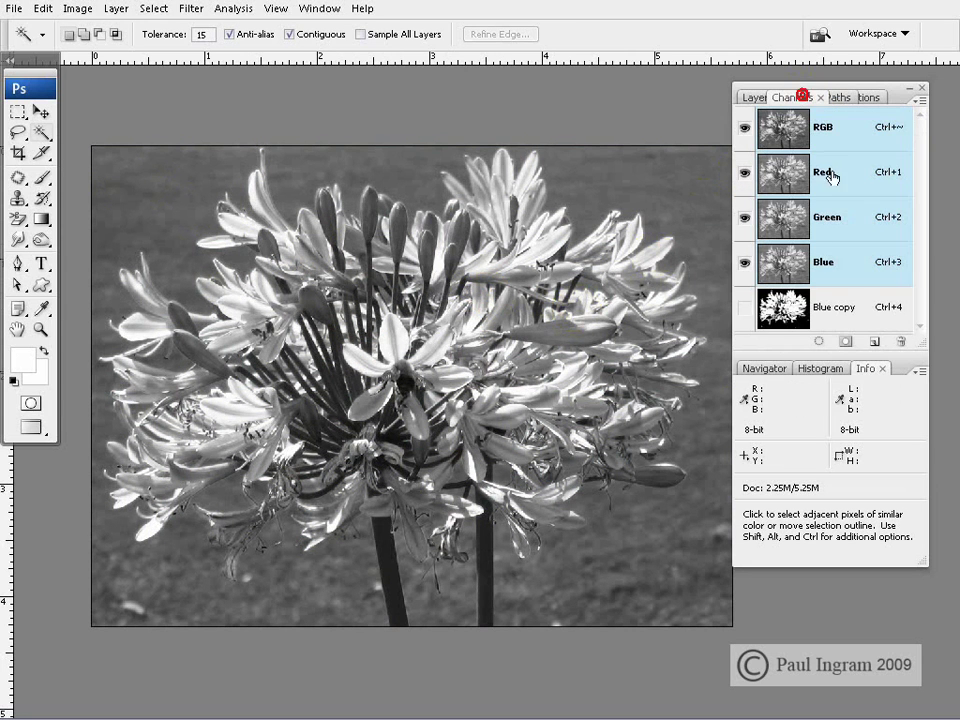
{"action": "left_click", "coordinate": [831, 307]}
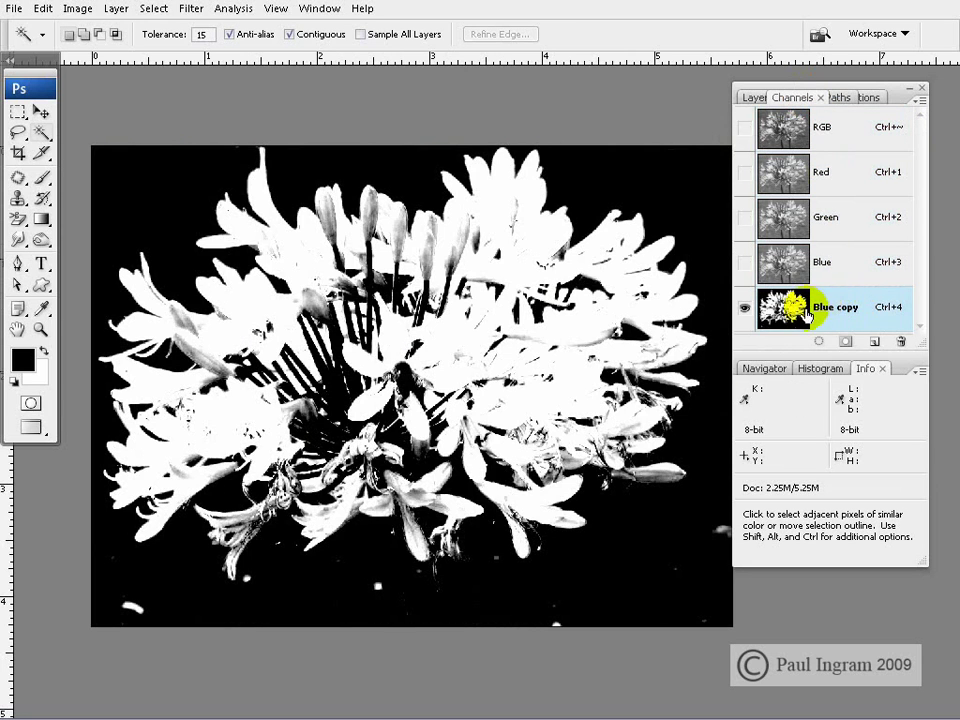
{"action": "left_click", "coordinate": [788, 308], "text": "ctrl"}
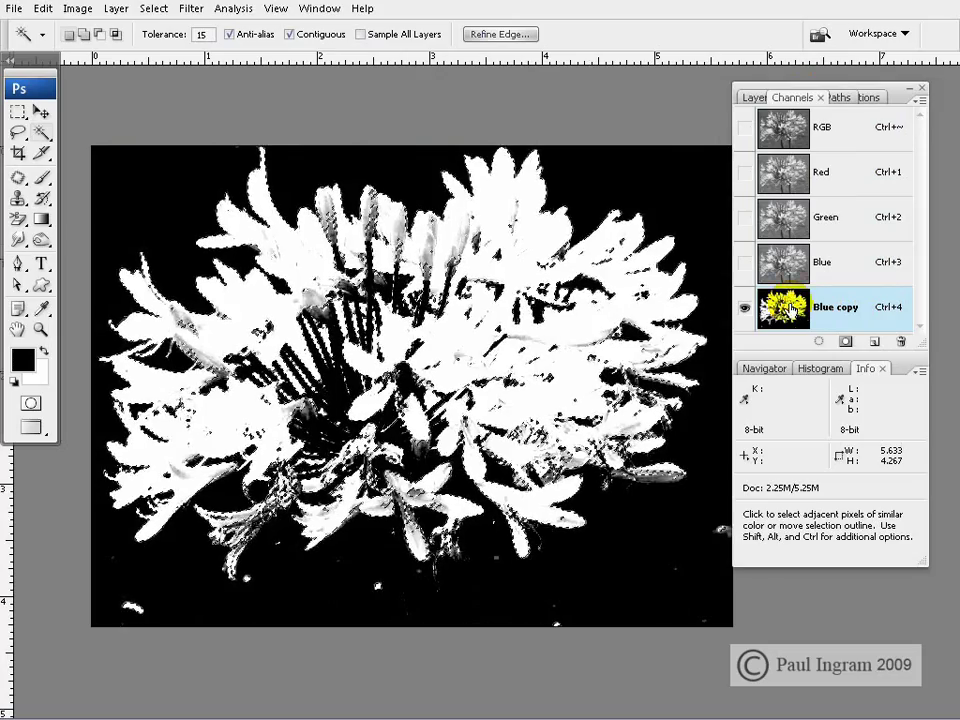
{"action": "left_click", "coordinate": [751, 98]}
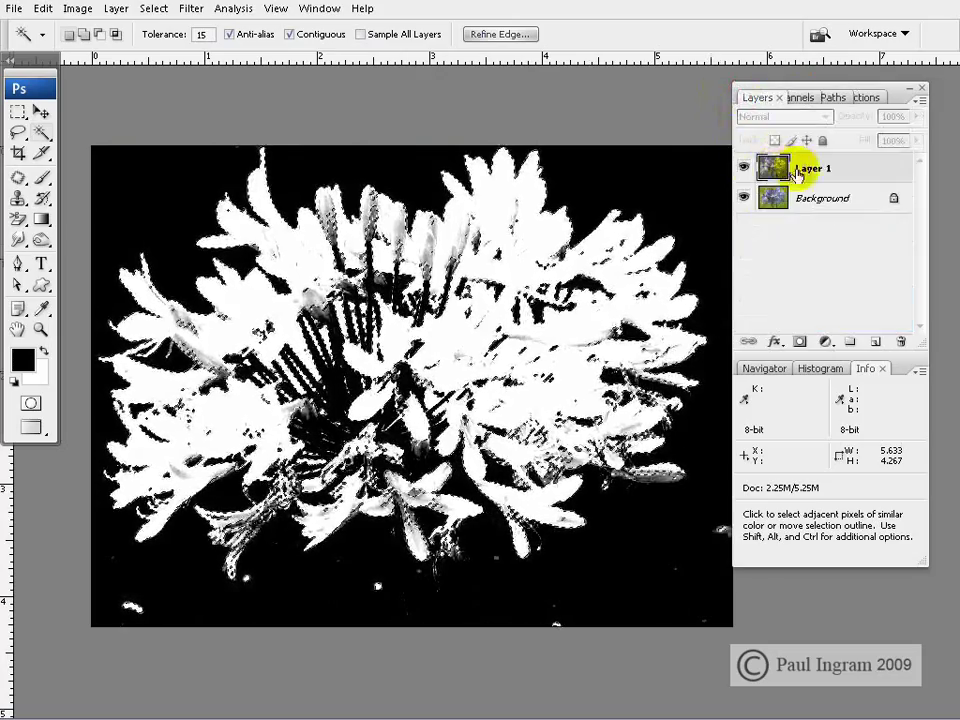
{"action": "left_click", "coordinate": [805, 169]}
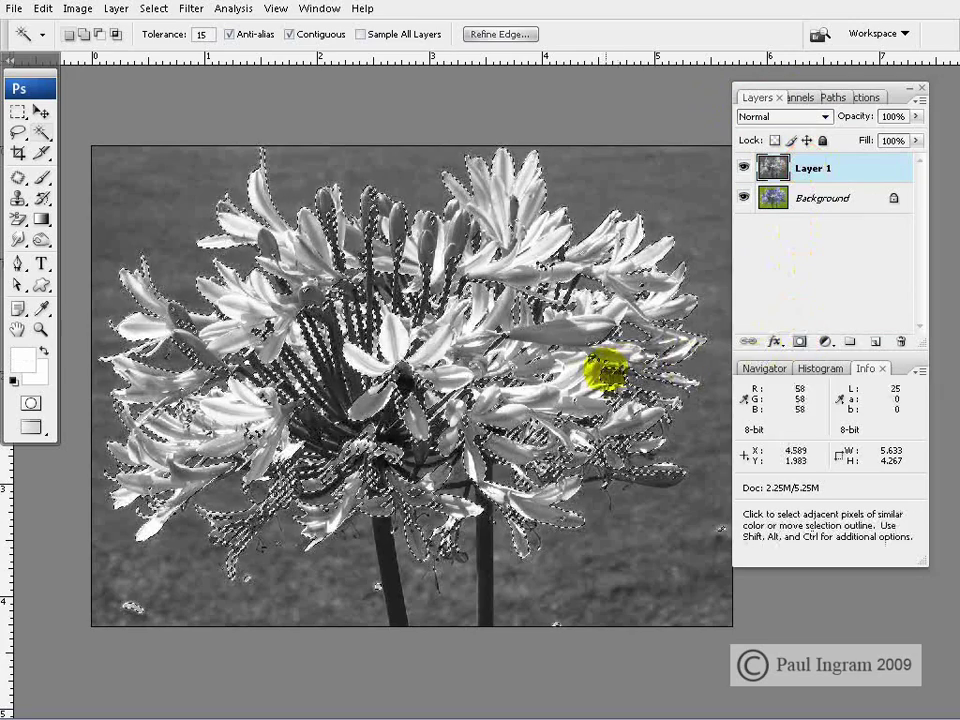
{"action": "left_click", "coordinate": [799, 342]}
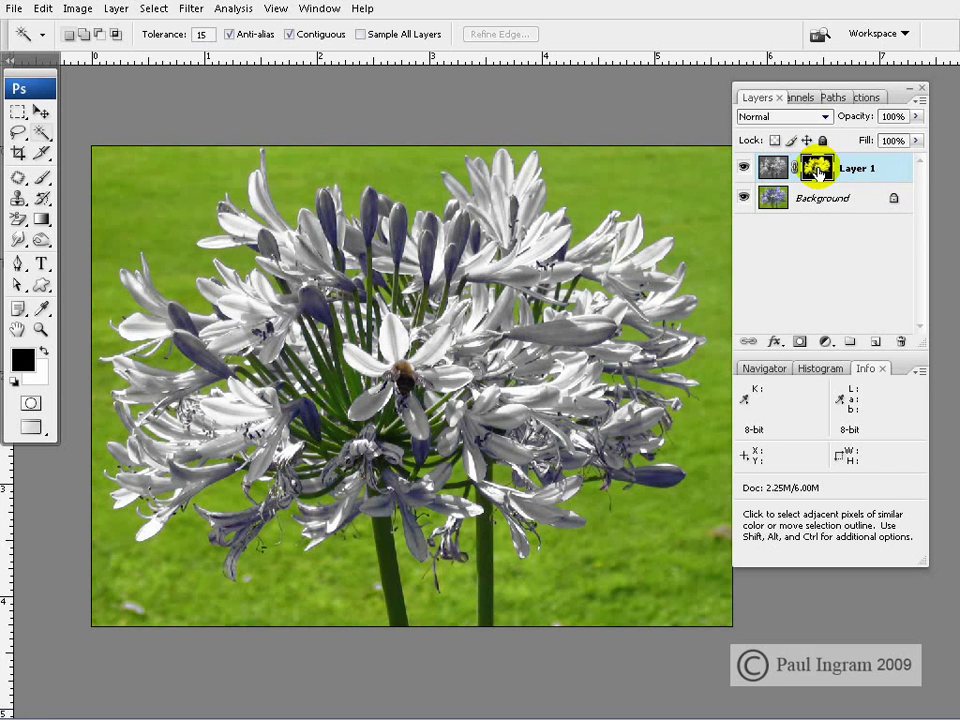
Step: Invert Layer 1's mask with Ctrl+I so the flowers show blue on grey lawn
{"action": "key", "text": "ctrl"}
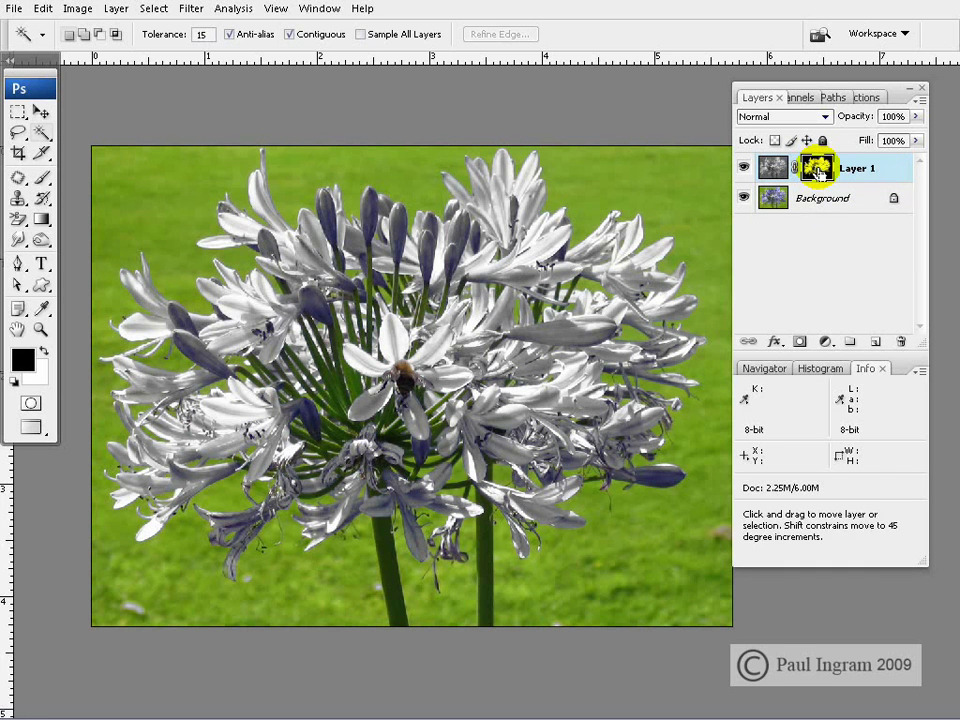
{"action": "left_click", "coordinate": [818, 170], "text": "ctrl"}
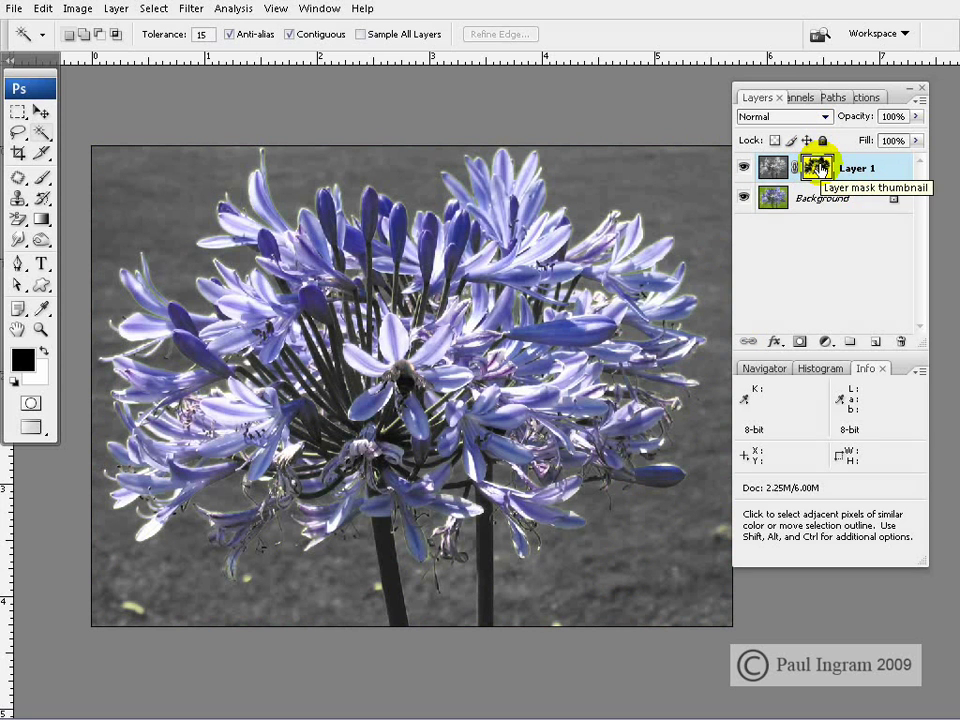
{"action": "key", "text": "alt"}
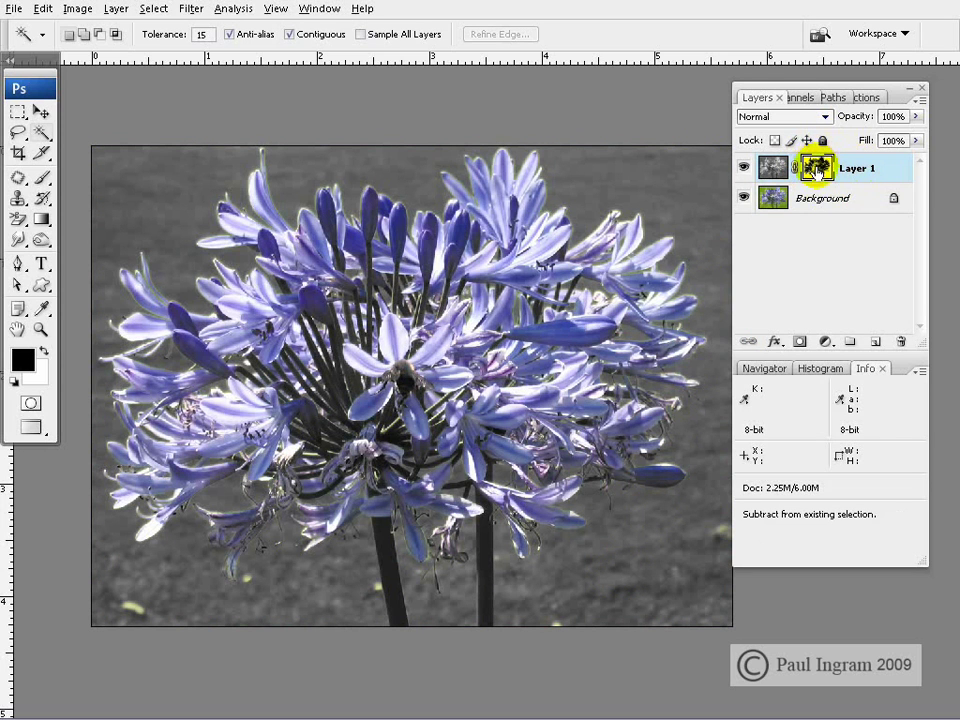
{"action": "left_click", "coordinate": [818, 165], "text": "alt"}
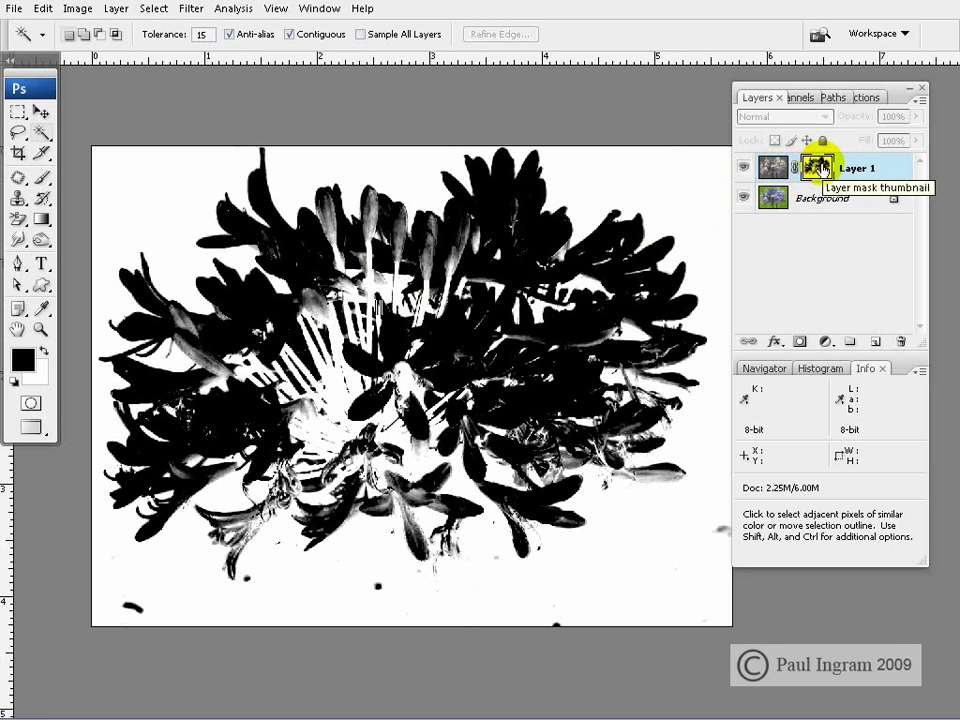
{"action": "key", "text": "alt"}
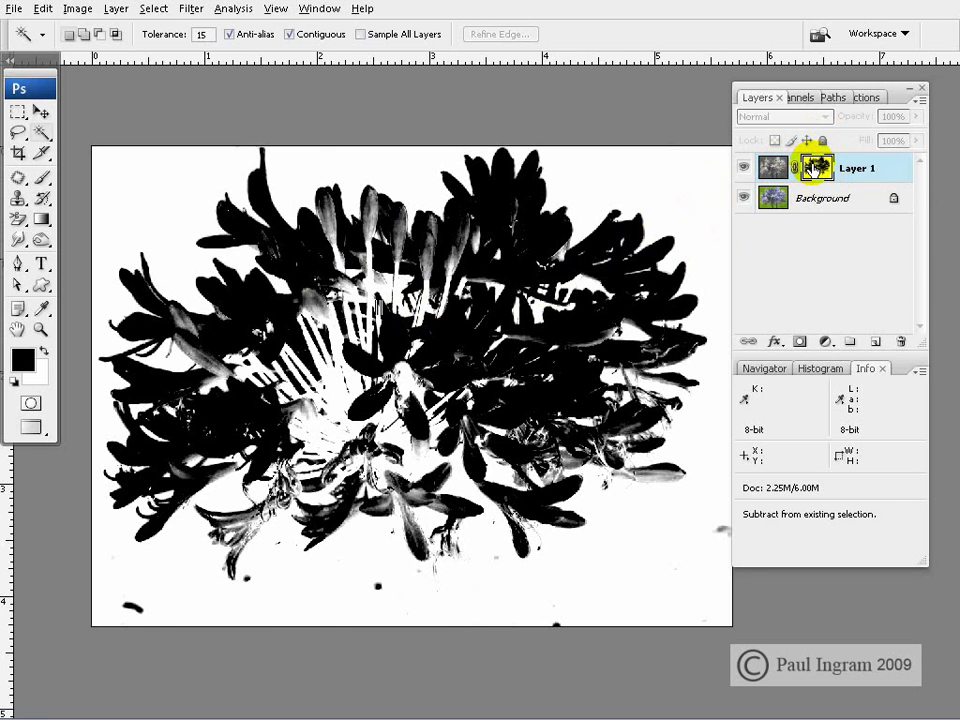
{"action": "left_click", "coordinate": [813, 165], "text": "alt"}
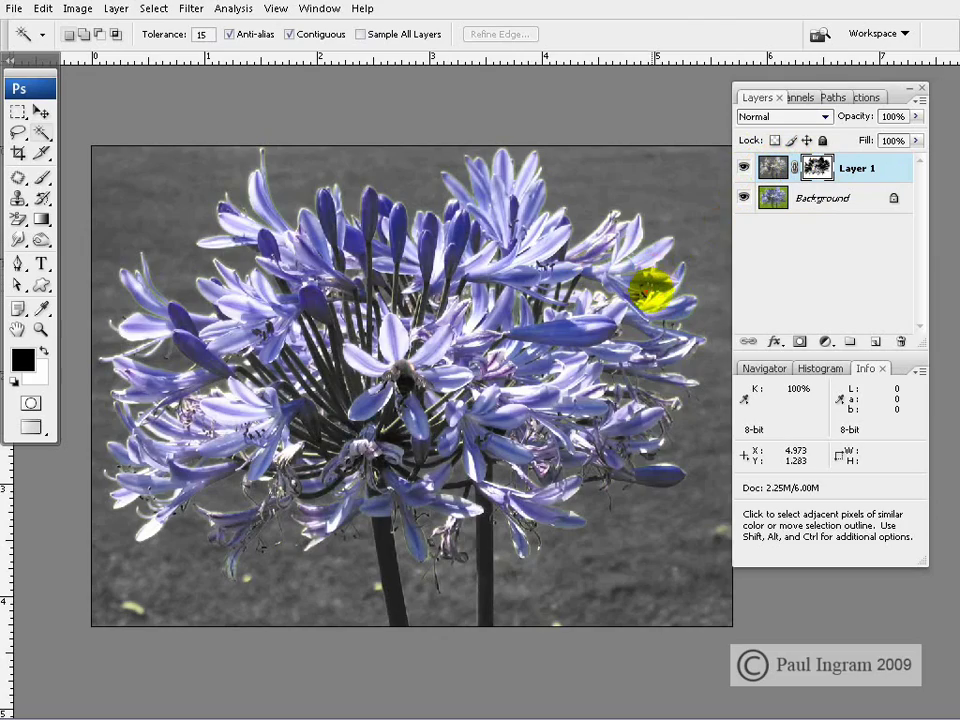
Step: Zoom in on the upper-right petal edges and select Layer 1's mask for editing
{"action": "key", "text": "ctrl+plus"}
{"action": "key", "text": "ctrl+plus"}
{"action": "left_click_drag", "start_coordinate": [647, 288], "coordinate": [427, 333]}
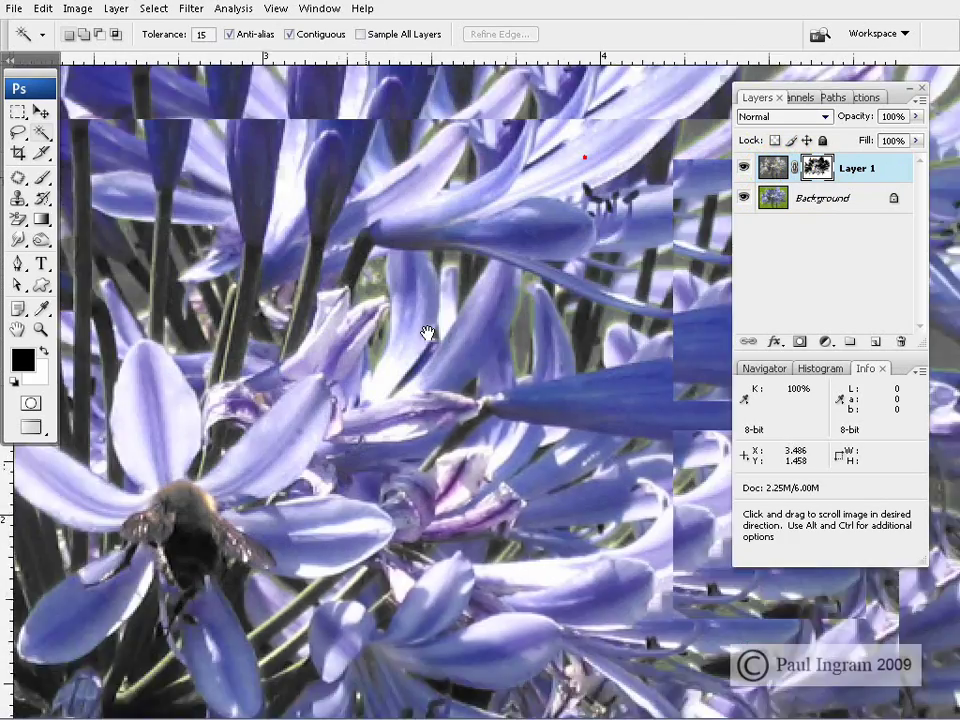
{"action": "left_click_drag", "start_coordinate": [553, 306], "coordinate": [429, 334]}
{"action": "left_click_drag", "start_coordinate": [654, 288], "coordinate": [604, 306]}
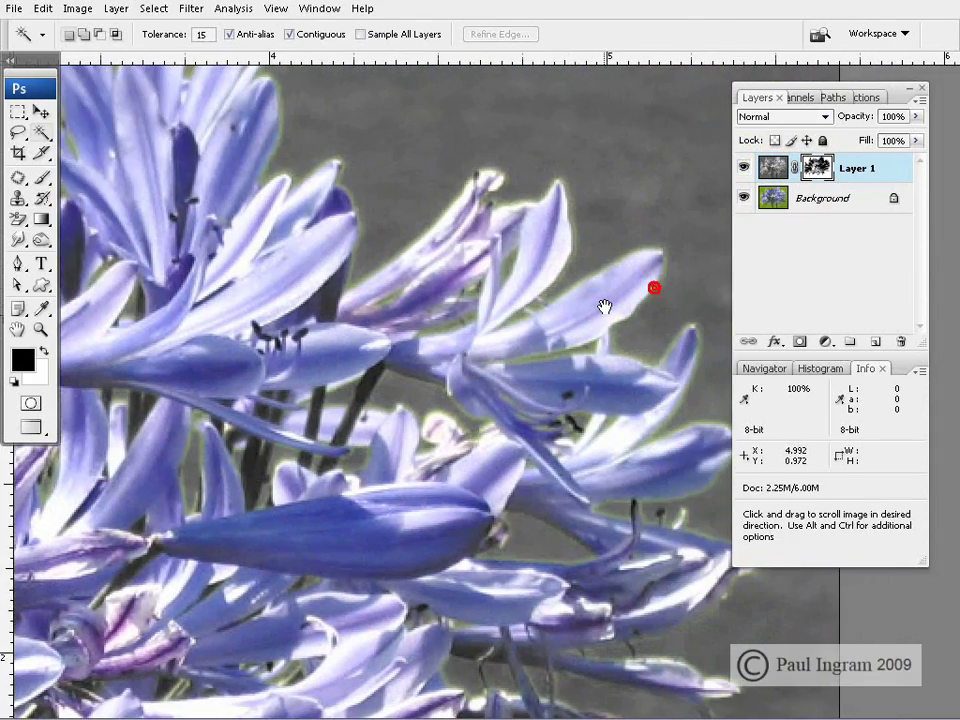
{"action": "left_click", "coordinate": [815, 167]}
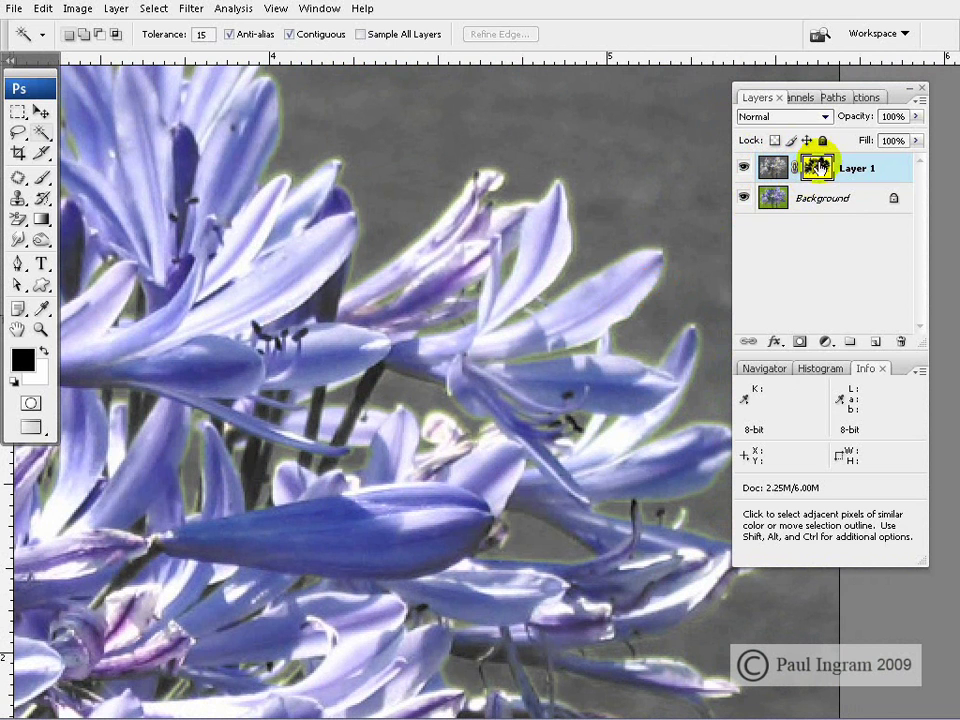
{"action": "left_click", "coordinate": [76, 10]}
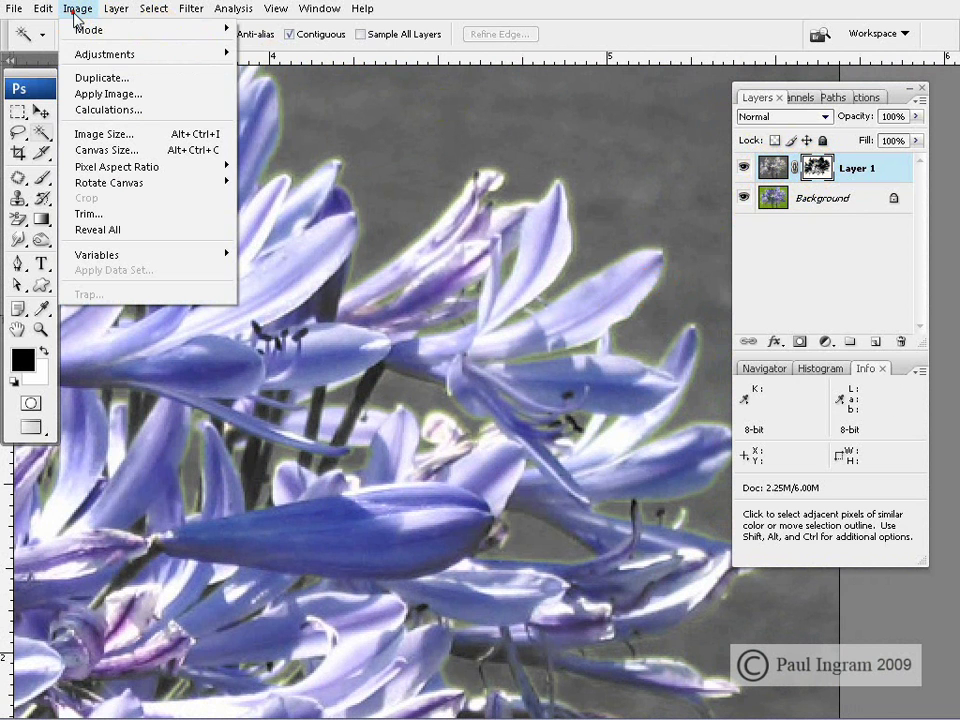
Step: Apply Levels with input values 0, 1.00, 28 to Layer 1's mask, comparing with Preview
{"action": "left_click", "coordinate": [107, 53]}
{"action": "left_click", "coordinate": [257, 57]}
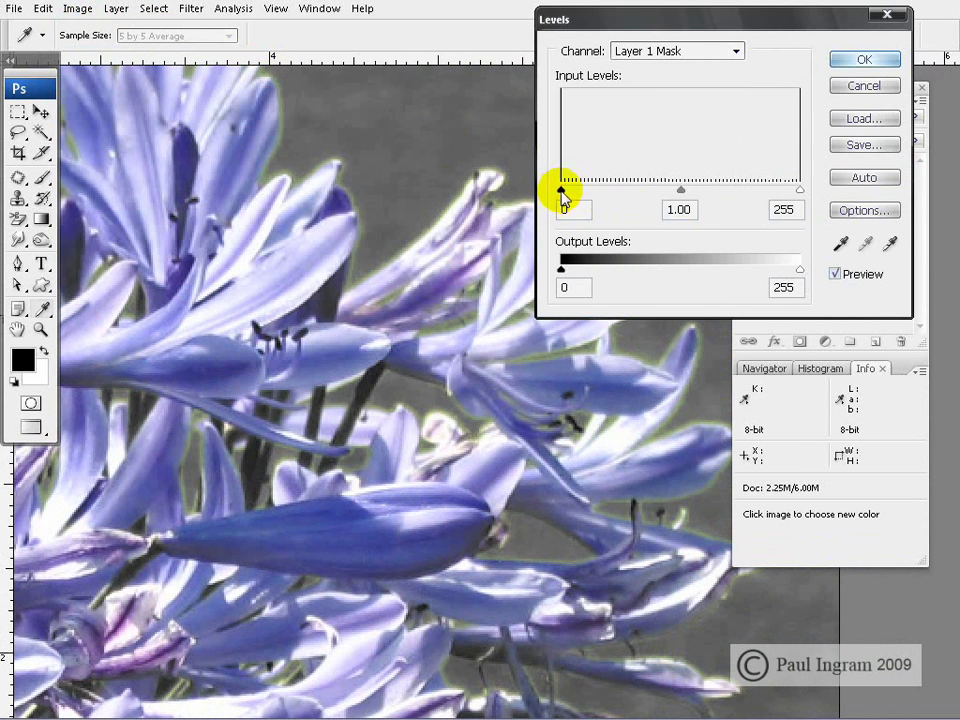
{"action": "mouse_move", "coordinate": [565, 193]}
{"action": "left_mouse_down"}
{"action": "mouse_move", "coordinate": [748, 193]}
{"action": "mouse_move", "coordinate": [574, 205]}
{"action": "mouse_move", "coordinate": [561, 195]}
{"action": "left_mouse_up"}
{"action": "left_click_drag", "start_coordinate": [800, 190], "coordinate": [589, 195]}
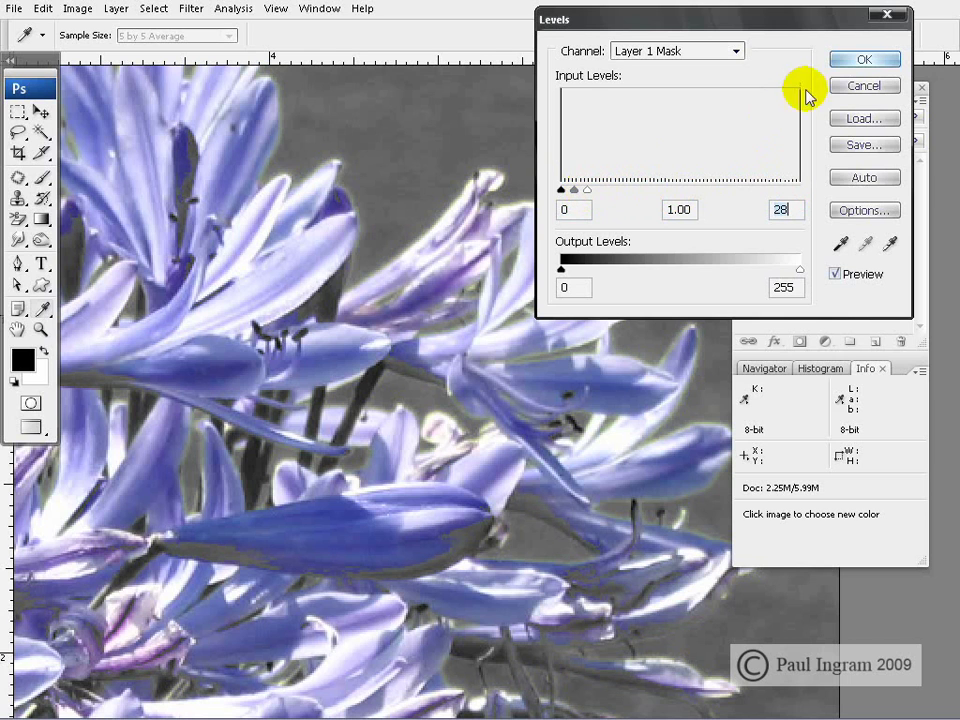
{"action": "left_click", "coordinate": [835, 274]}
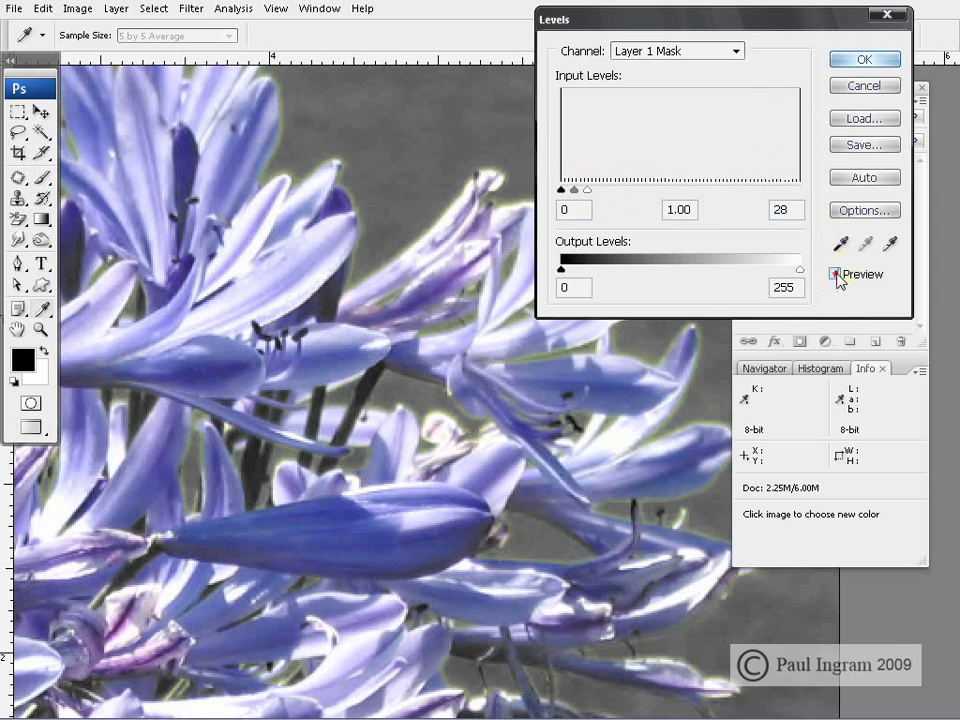
{"action": "left_click", "coordinate": [835, 274]}
{"action": "left_click", "coordinate": [835, 274]}
{"action": "left_click", "coordinate": [835, 274]}
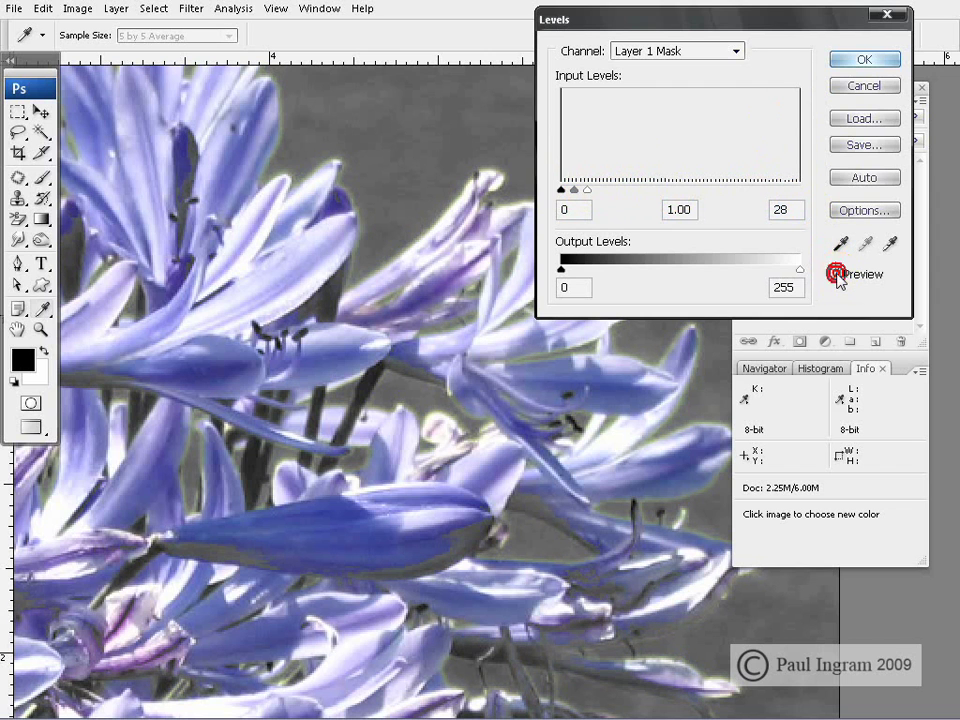
{"action": "left_click", "coordinate": [863, 60]}
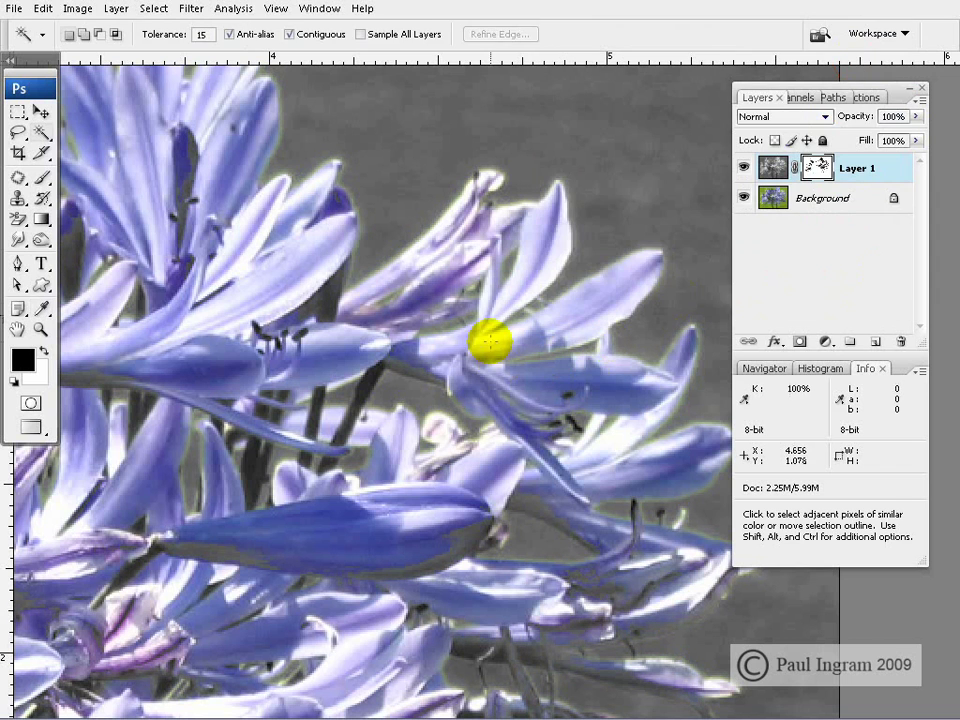
{"action": "left_click_drag", "start_coordinate": [450, 386], "coordinate": [606, 428]}
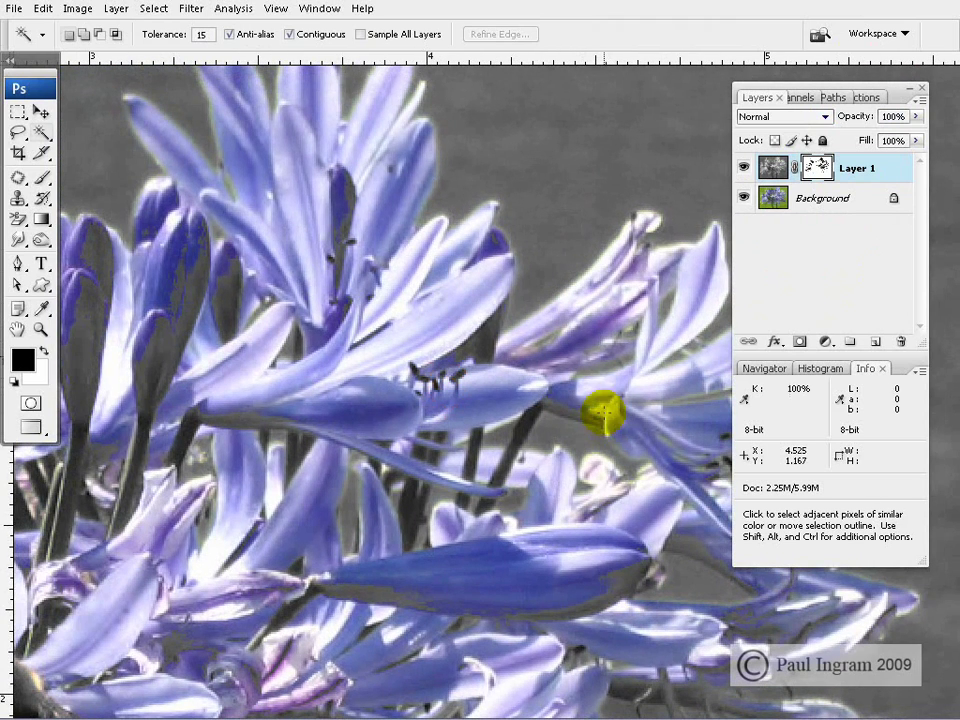
Step: Preview the Minimum filter on the mask, then cancel it
{"action": "left_click", "coordinate": [191, 8]}
{"action": "mouse_move", "coordinate": [242, 246]}
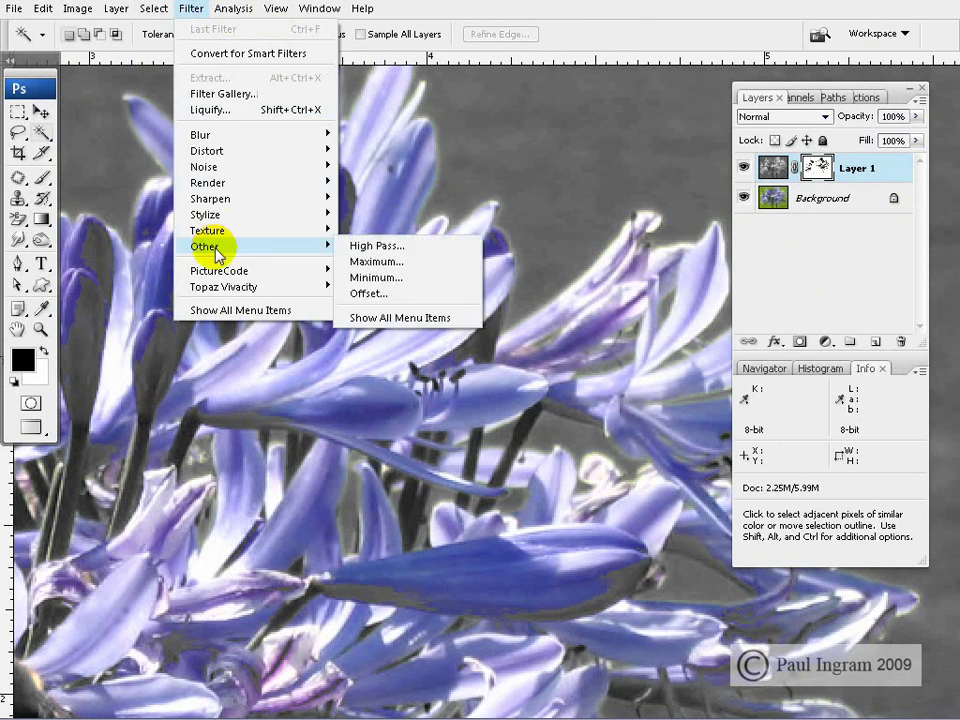
{"action": "left_click", "coordinate": [378, 279]}
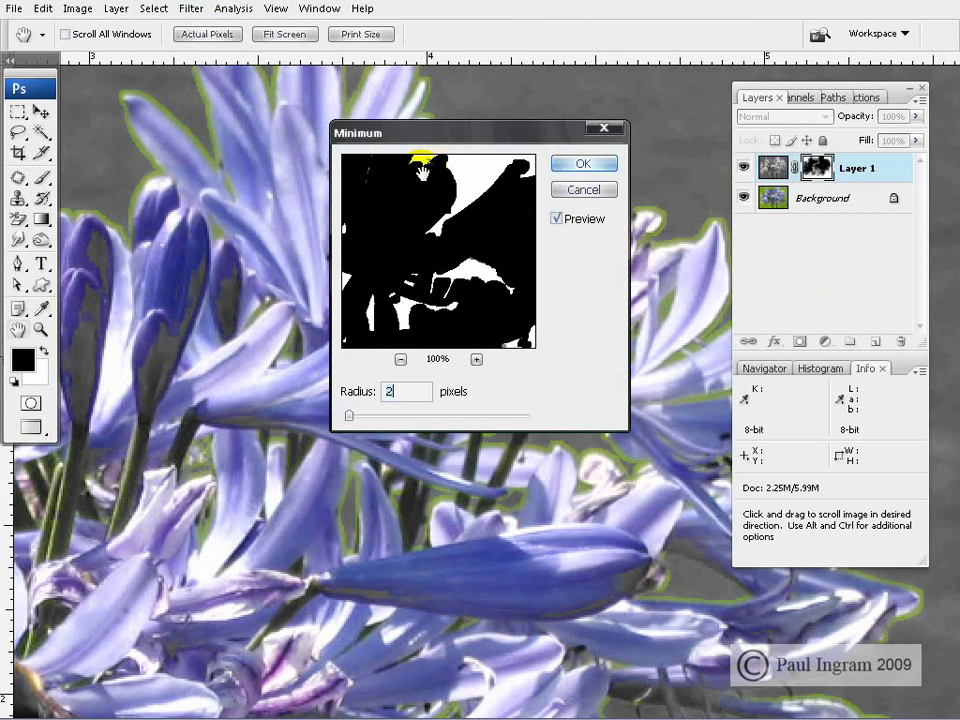
{"action": "left_click", "coordinate": [566, 192]}
Step: Apply a Maximum filter with 2-pixel radius to the mask and fit the image on screen
{"action": "left_click", "coordinate": [191, 8]}
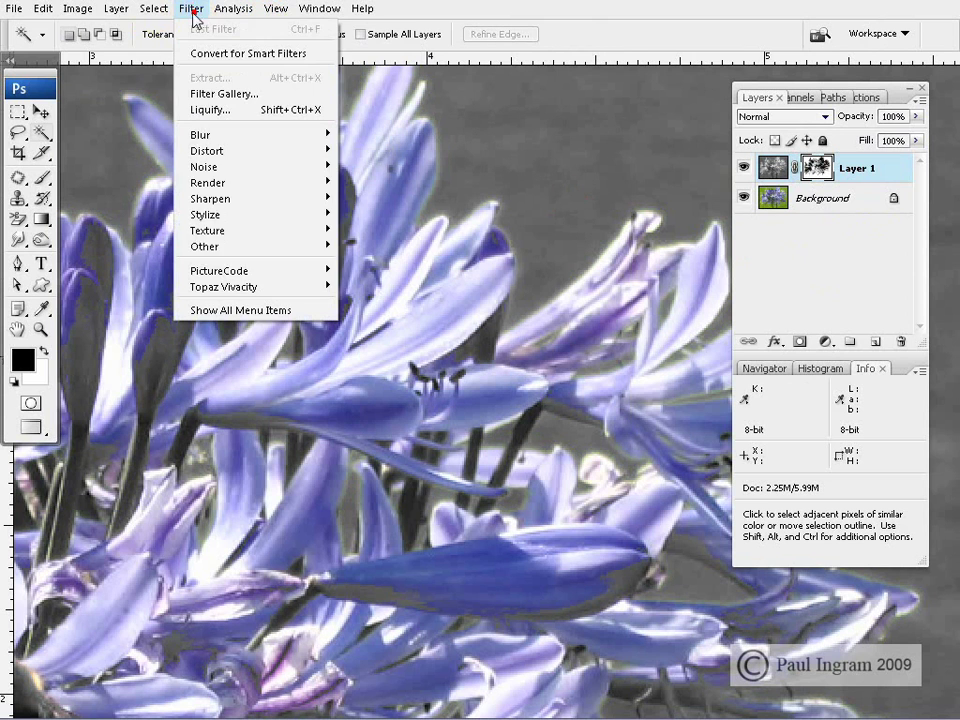
{"action": "mouse_move", "coordinate": [325, 248]}
{"action": "left_click", "coordinate": [382, 261]}
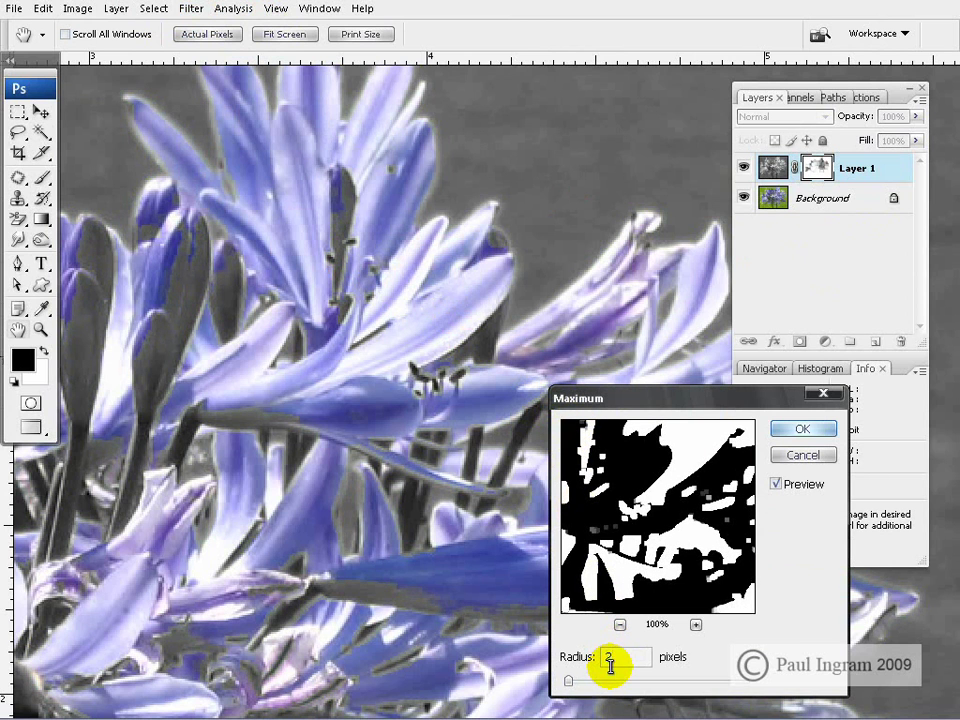
{"action": "left_click", "coordinate": [800, 430]}
{"action": "key", "text": "ctrl+0"}
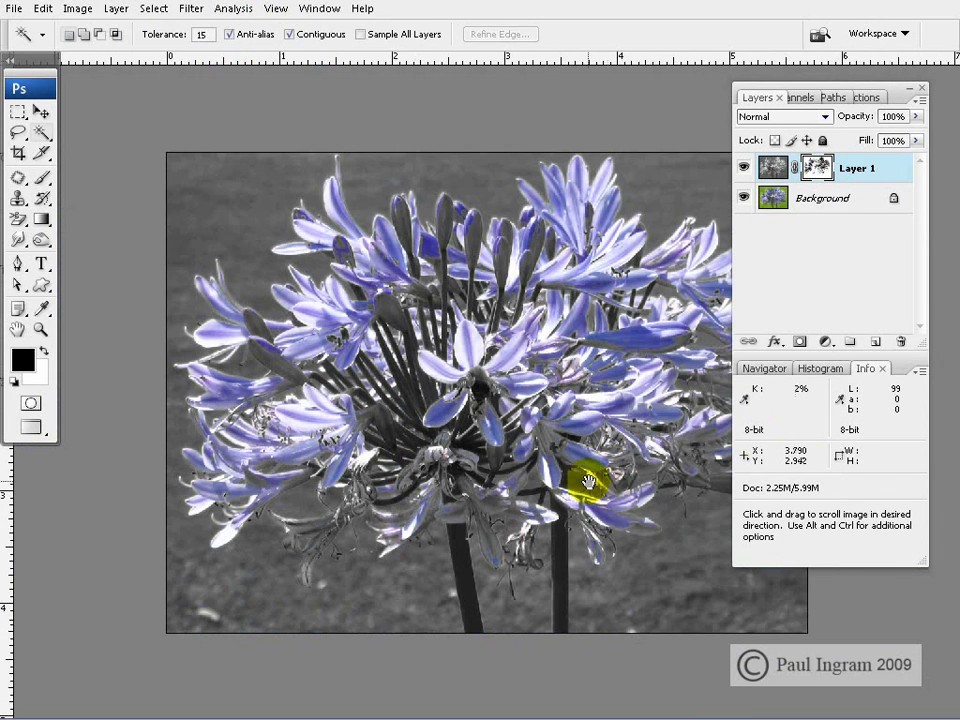
Step: Pan to centre the finished agapanthus photo, blue flowers against the grey lawn
{"action": "left_click_drag", "start_coordinate": [579, 476], "coordinate": [512, 442]}
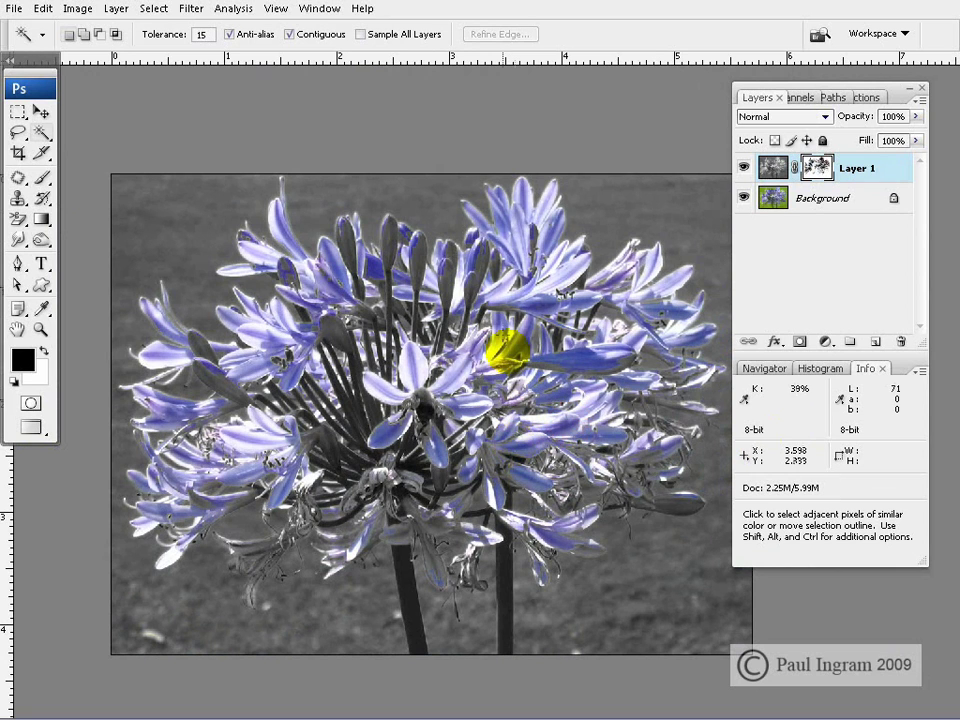